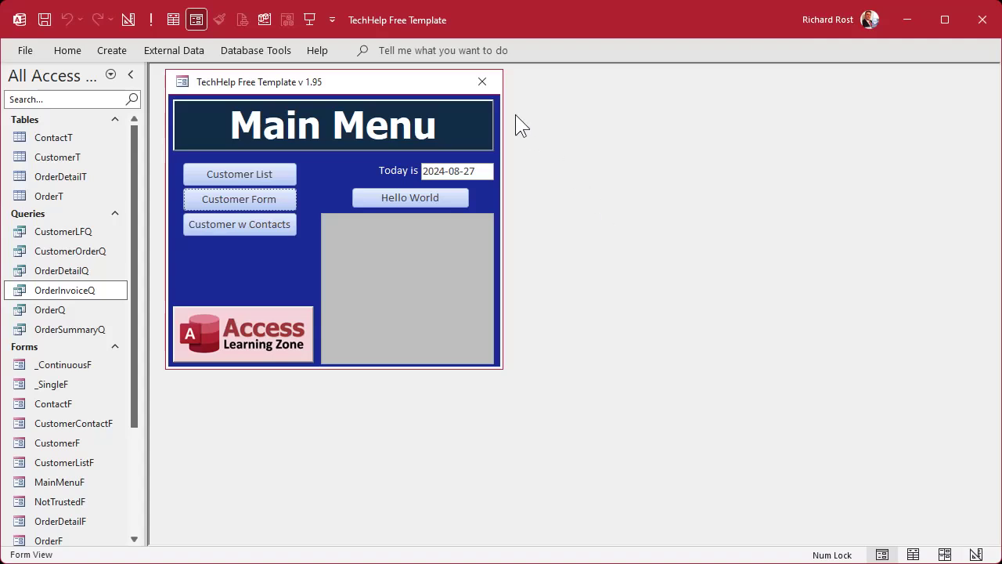
Close the Main Menu form and bring up the Create ribbon commands
click(482, 84)
click(114, 49)
Create a design-view table with an ID AutoNumber field and a Short Text field MyField
click(131, 96)
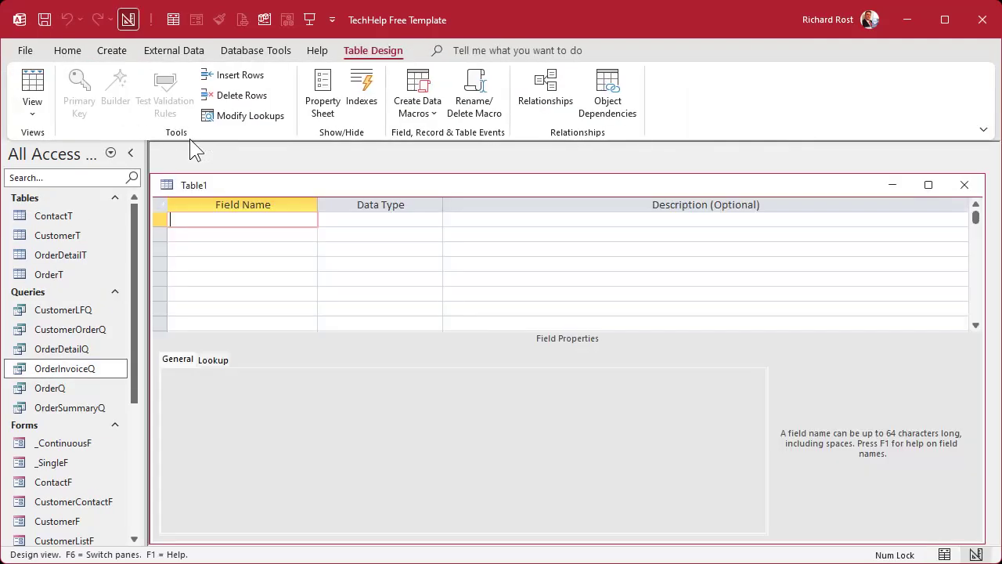
drag(240, 186, 251, 160)
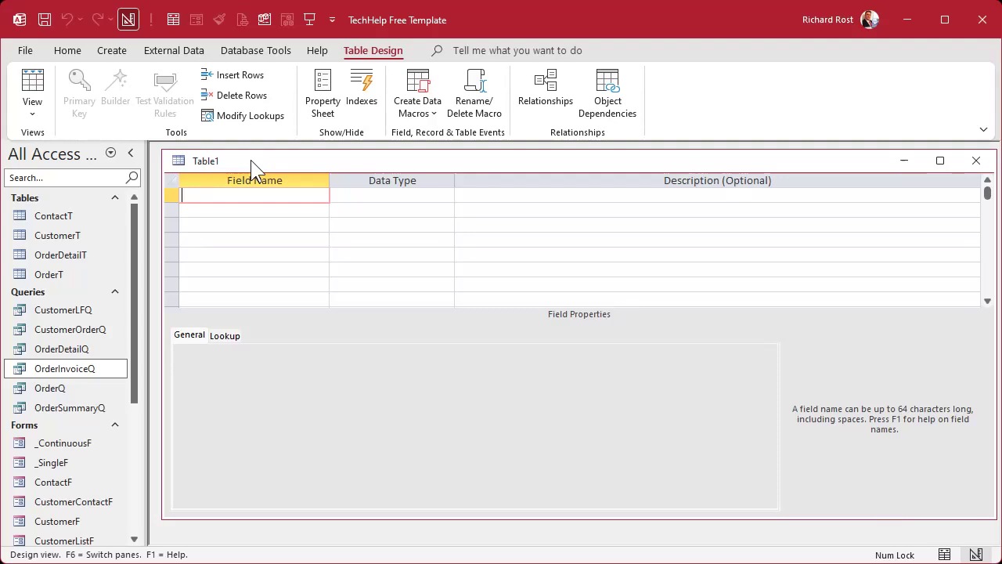
text(ID)
key(Tab)
text(a)
key(Tab)
key(Tab)
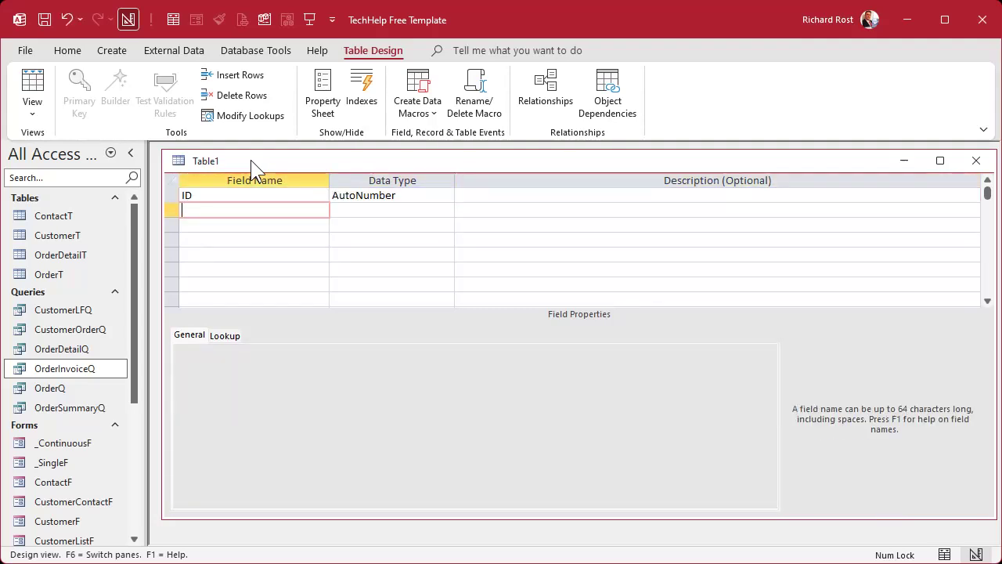
text(MyField)
key(Tab)
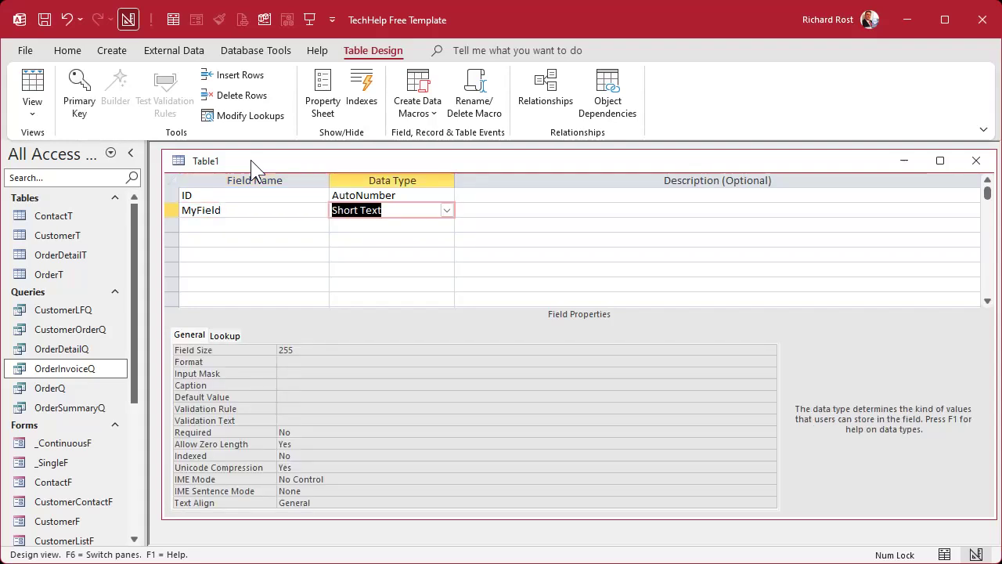
key(Tab)
key(Tab)
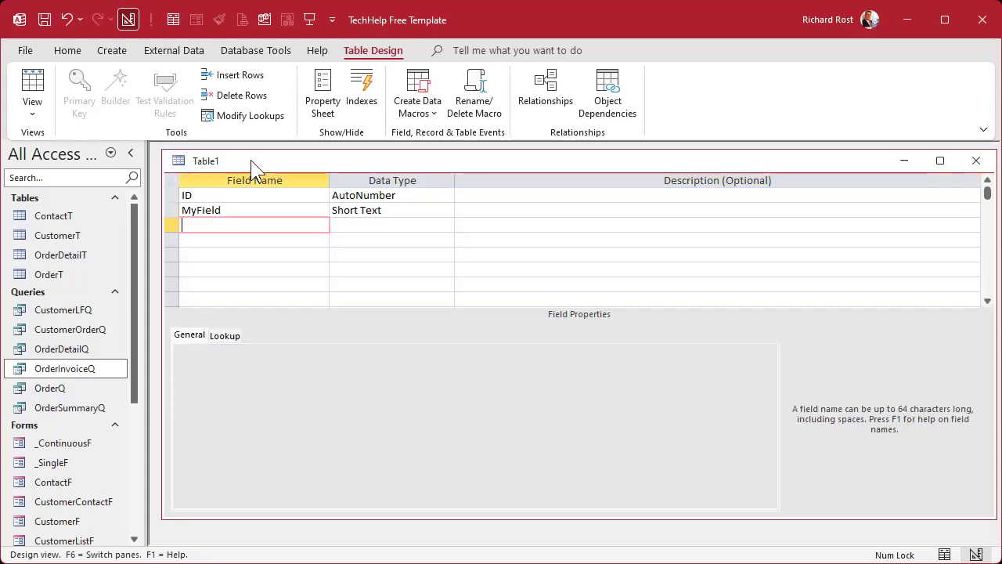
Save the table as MyT with an automatic primary key and show its datasheet
key(ctrl+s)
text(MyT)
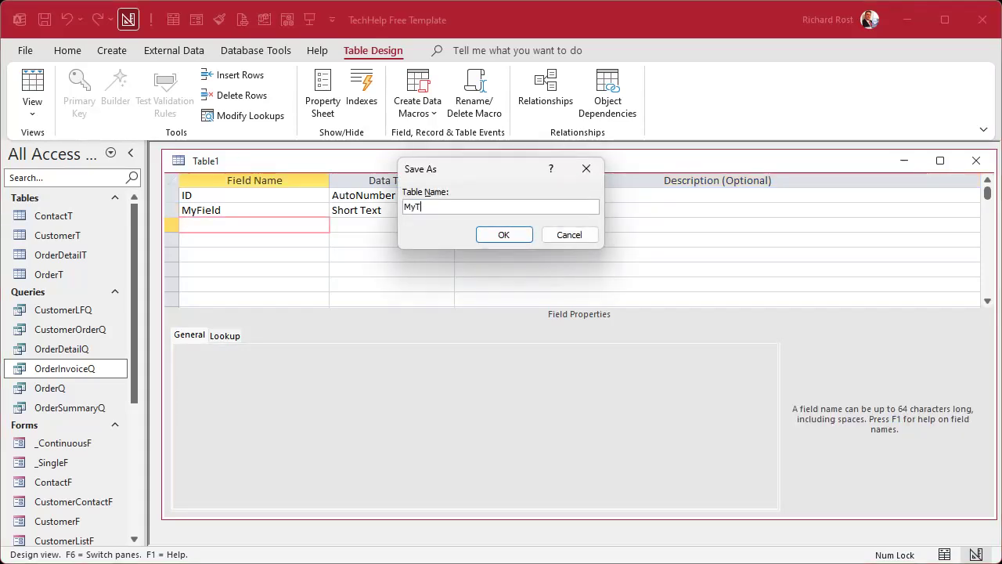
key(Return)
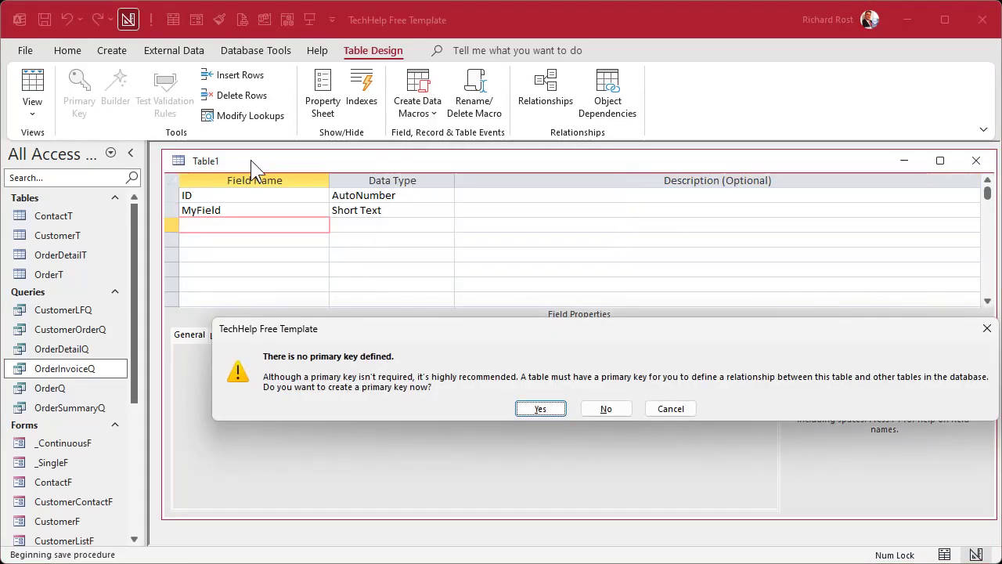
click(540, 409)
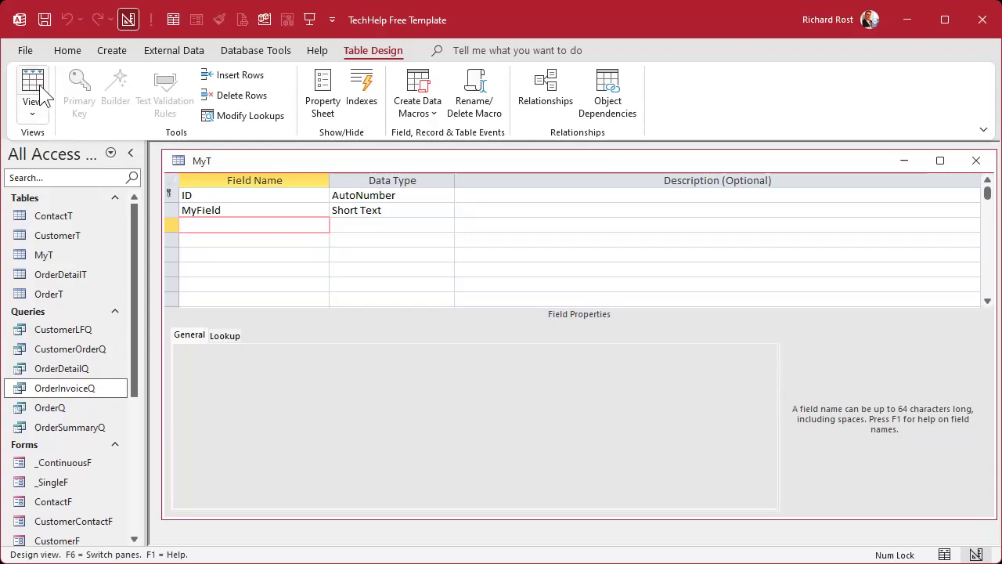
click(33, 98)
Enter the MyField values 1, 2, 3 and 1a in the first rows
click(295, 199)
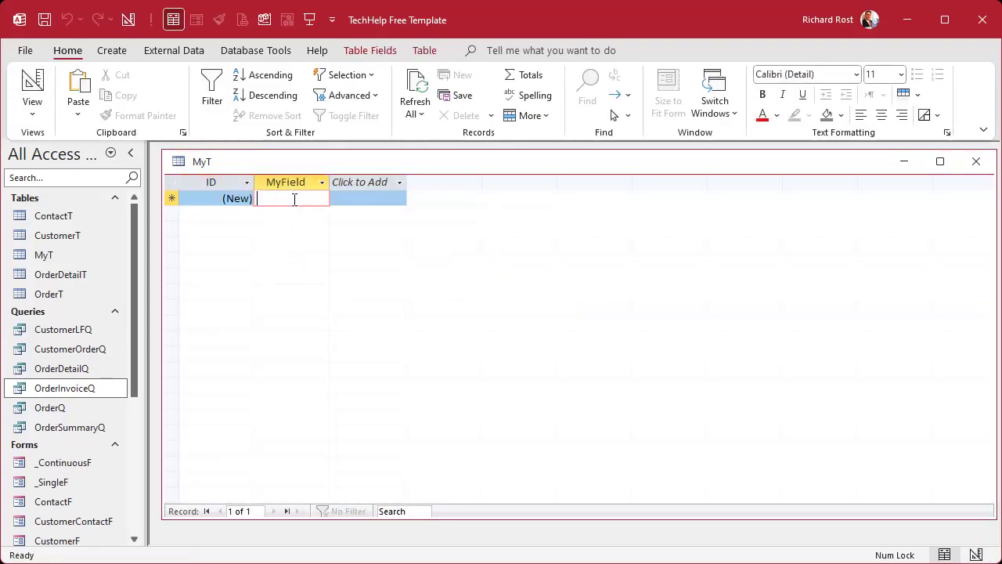
text(1)
key(Down)
text(2)
key(Down)
text(3)
key(Down)
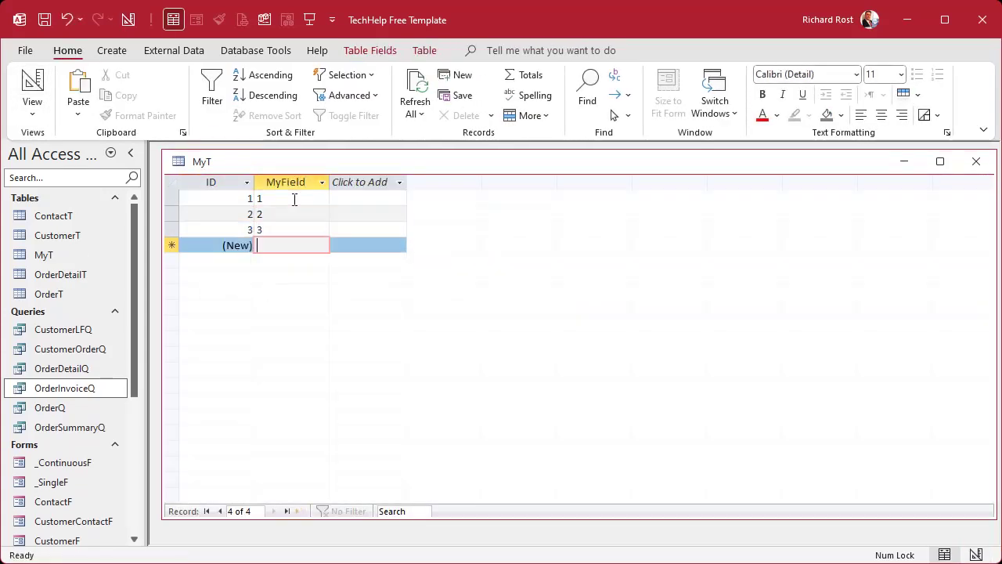
text(1a)
Add the MyField values 2c, 100a, 205f and 1001g as further records
key(Down)
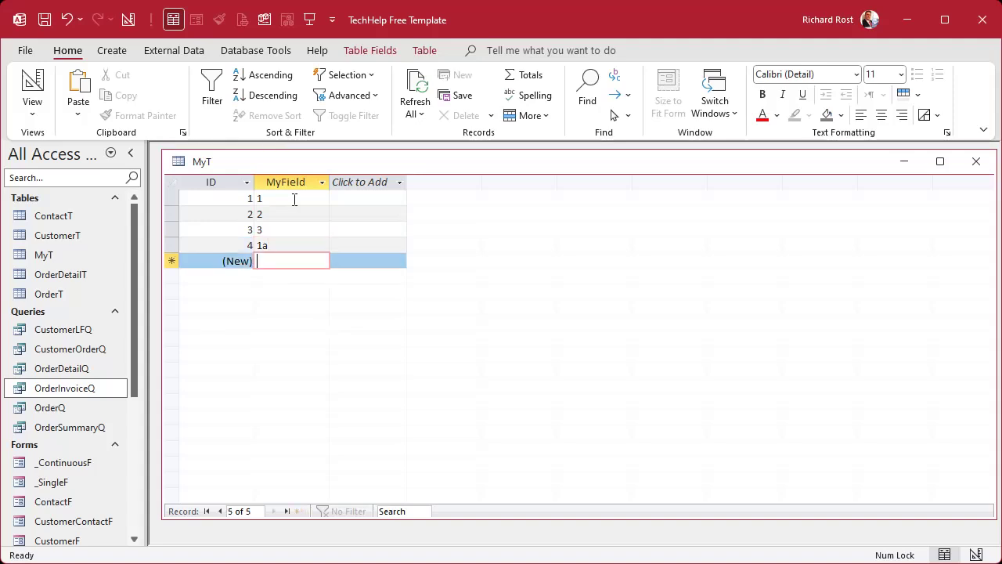
text(2c)
key(Down)
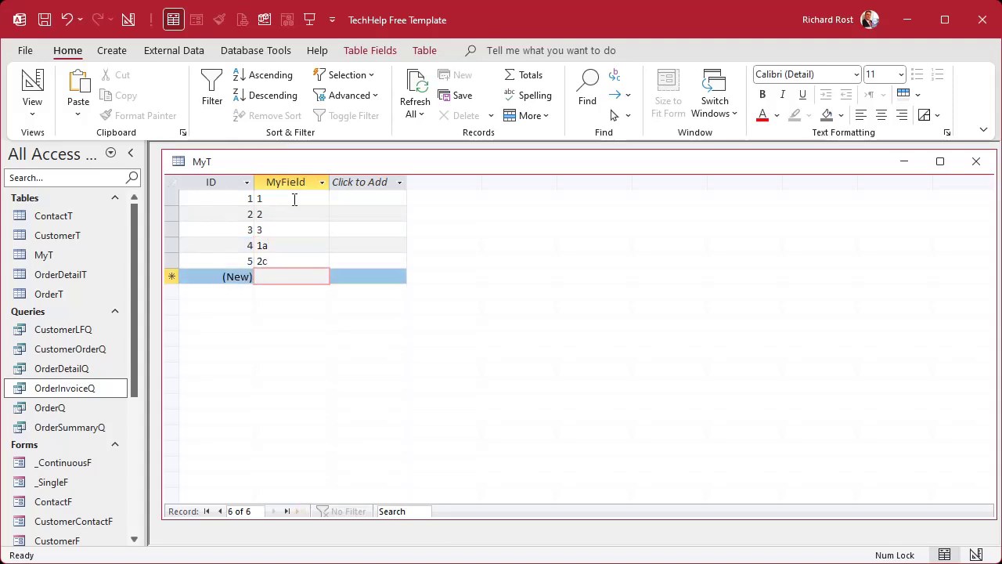
text(100a)
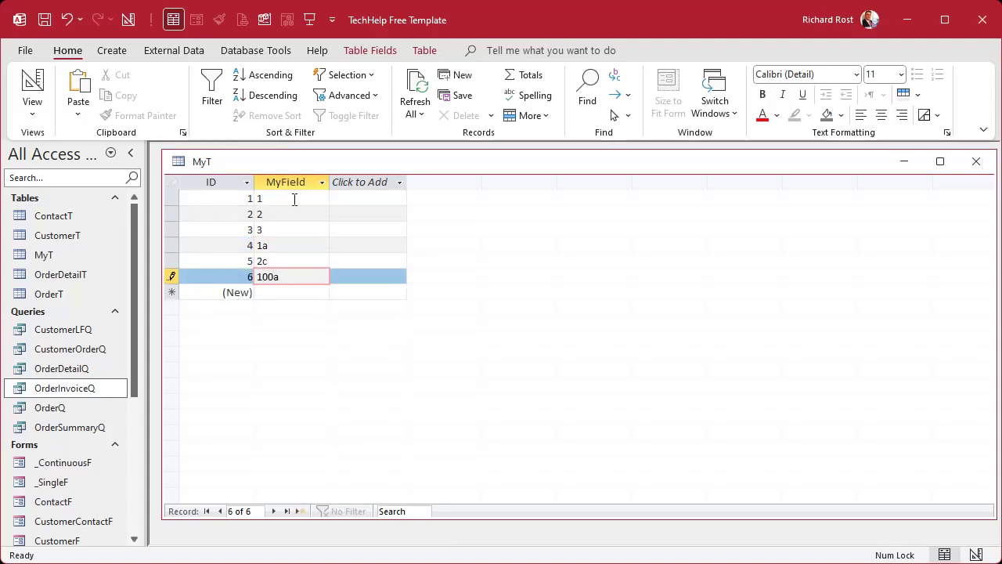
key(Down)
text(205f)
key(Down)
text(1001)
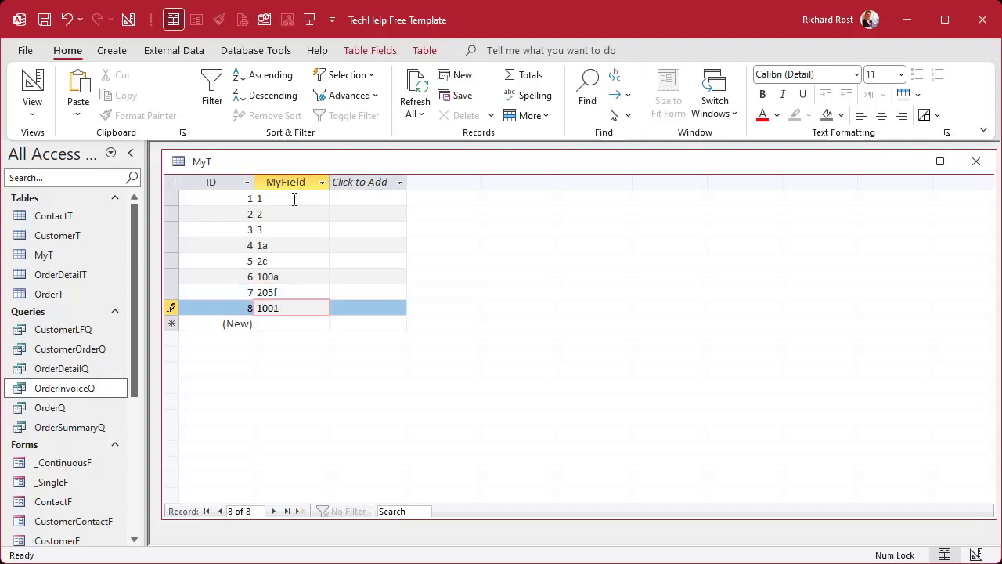
text(g)
key(Down)
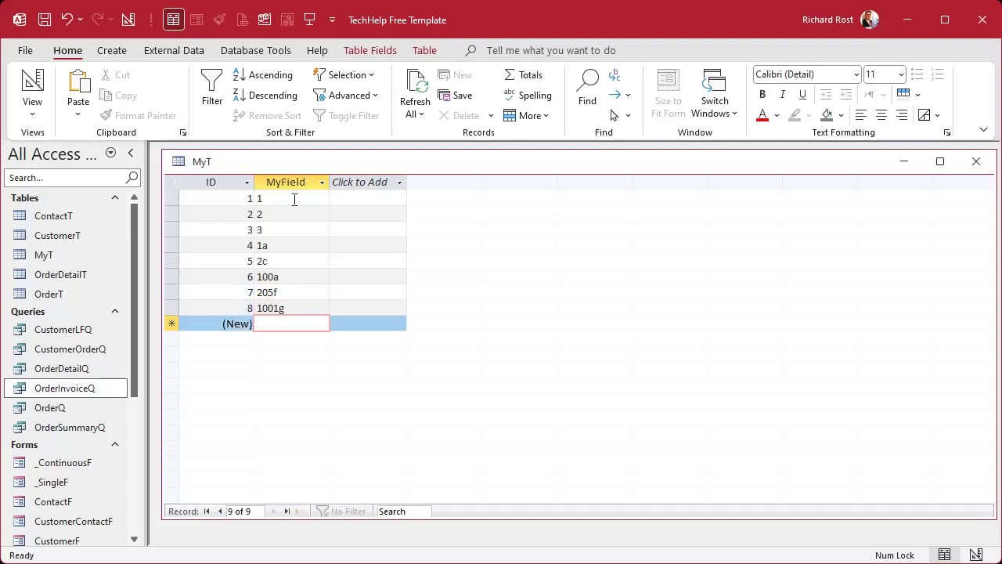
click(293, 236)
Sort MyT A to Z on MyField, then close it, saving the design changes
right_click(305, 228)
click(407, 307)
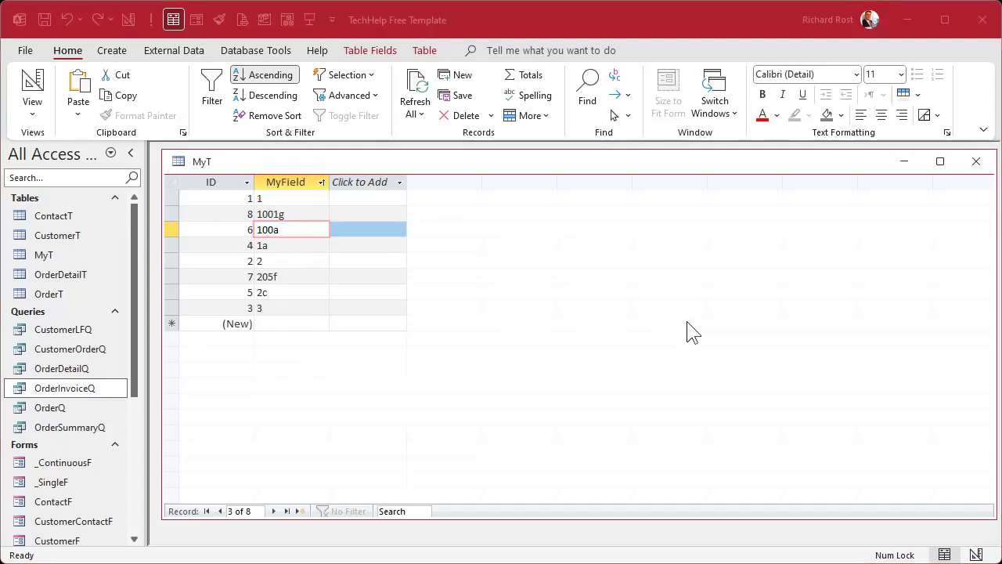
click(977, 170)
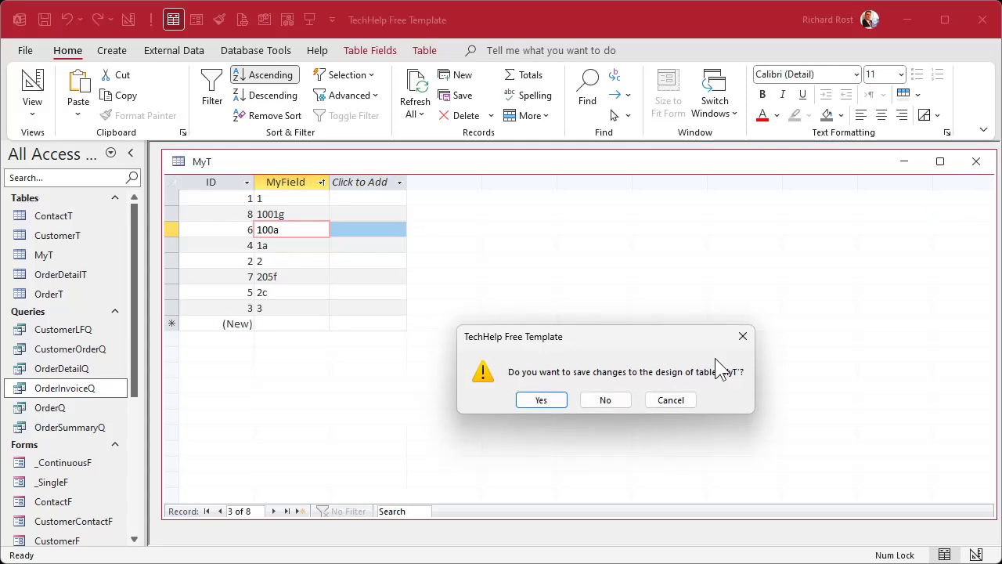
click(551, 396)
Start a new design-view query with the MyT table added
click(112, 50)
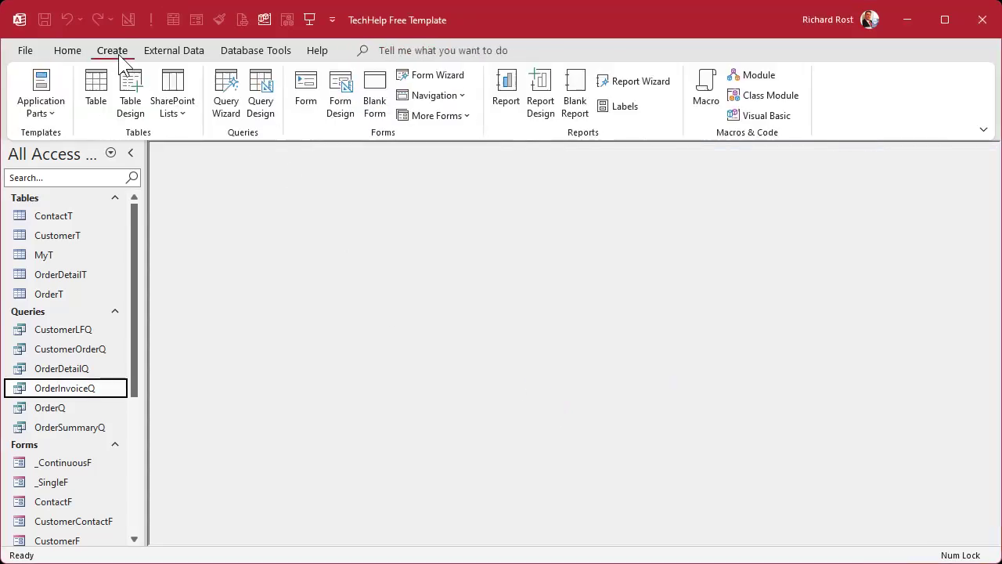
click(262, 102)
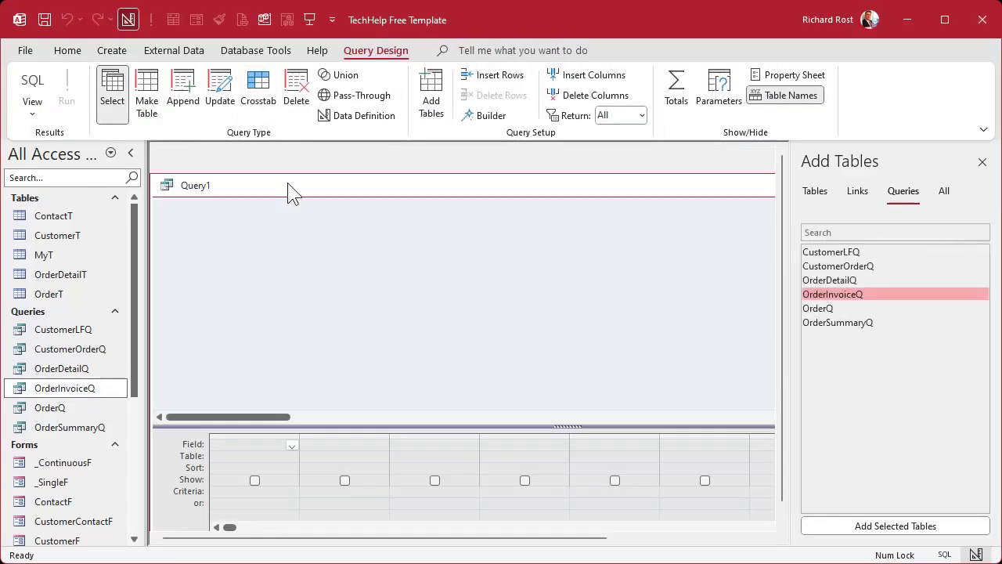
drag(286, 193, 305, 163)
drag(44, 254, 212, 188)
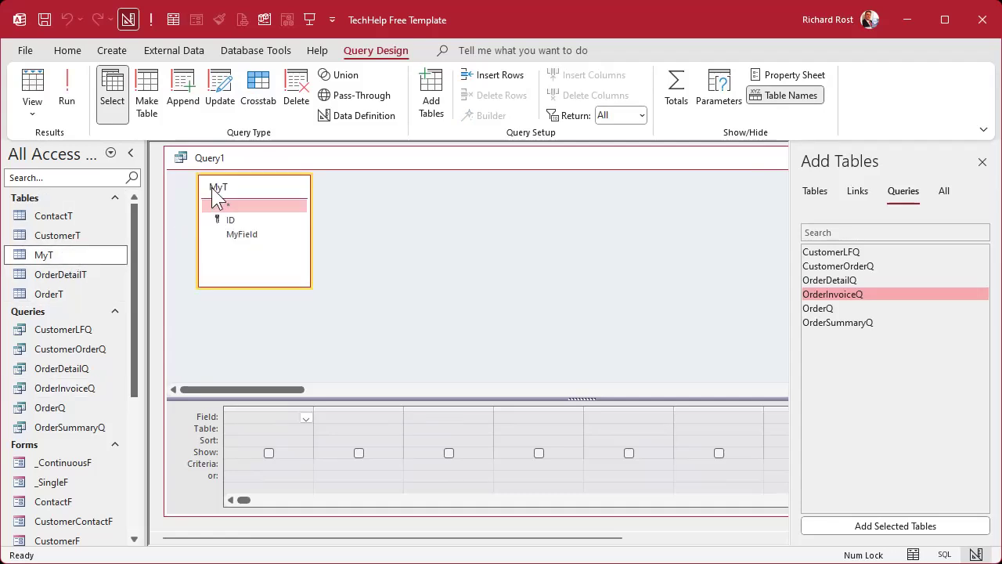
click(982, 161)
Add ID and MyField to the query grid and widen the empty third column
double_click(250, 219)
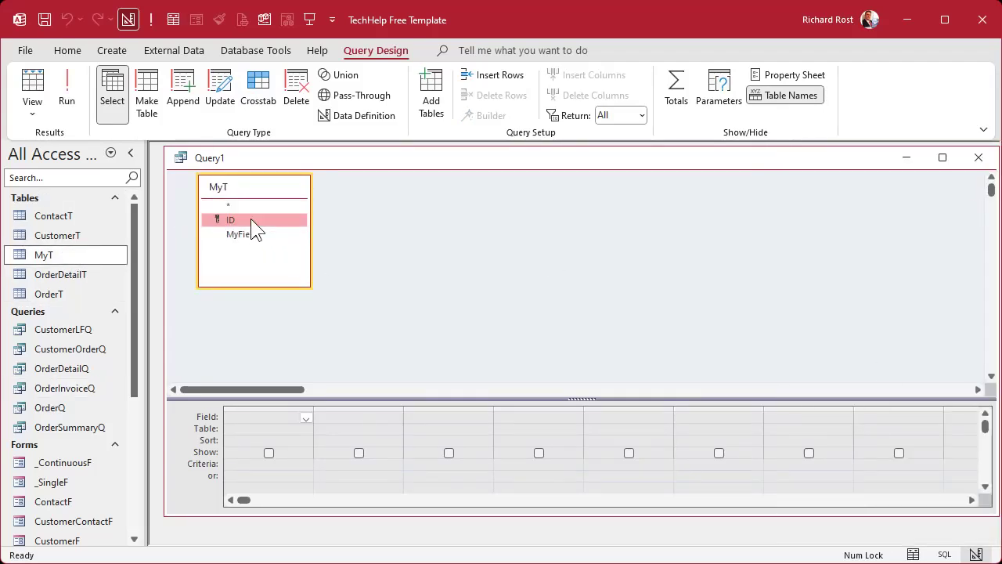
double_click(252, 236)
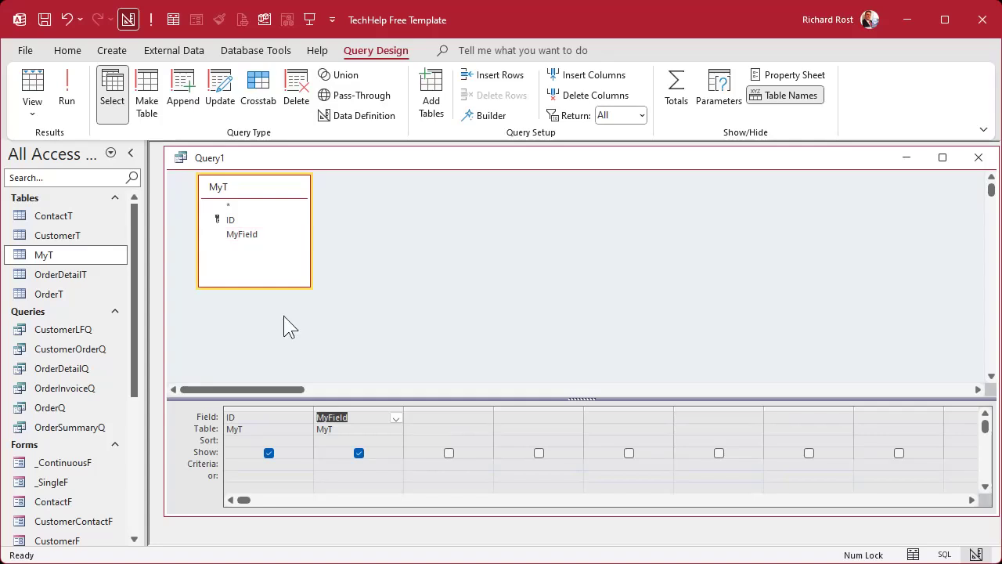
click(445, 416)
drag(493, 406, 541, 406)
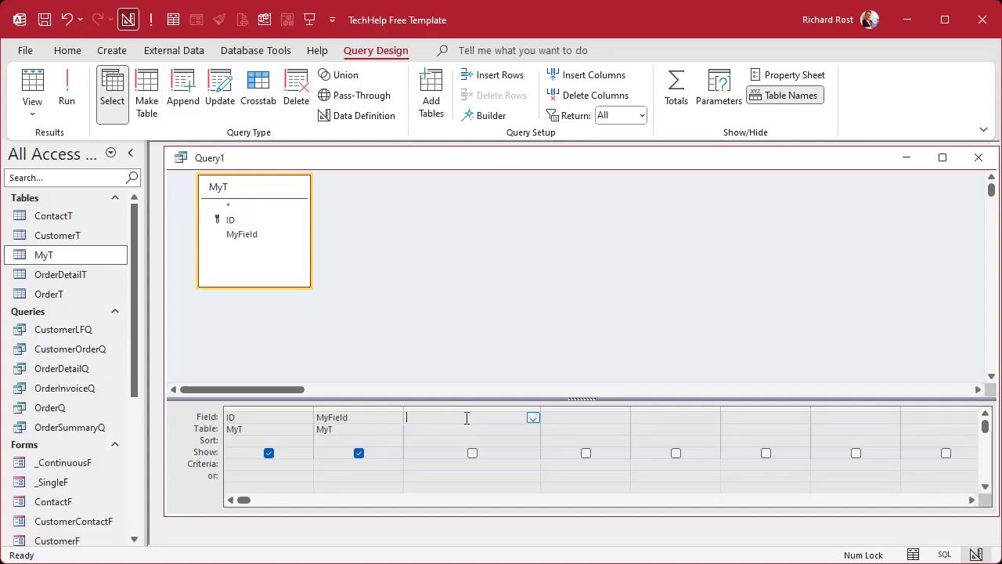
key(shift+F2)
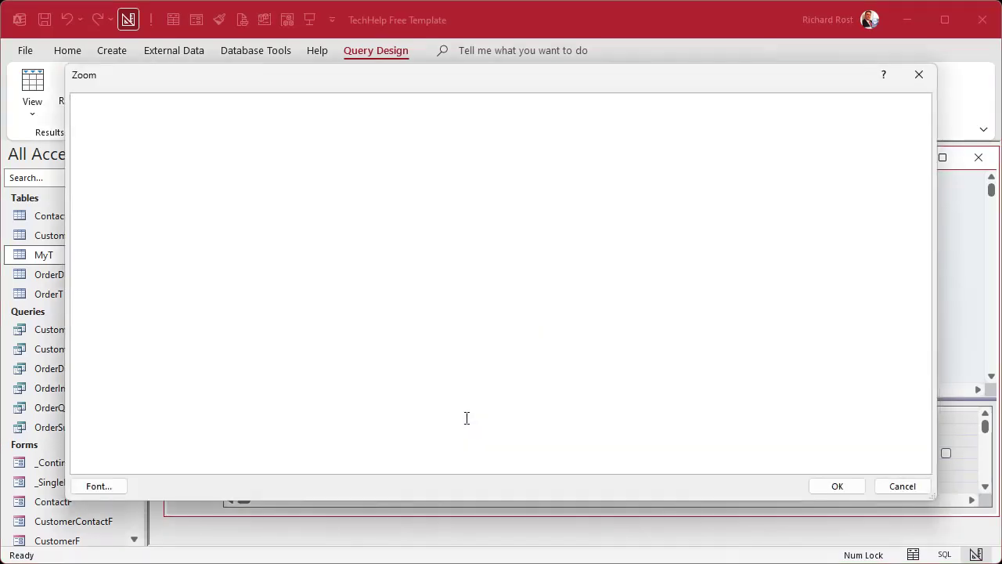
Enter the calculated field X: VAL(MyField) in the Zoom box and confirm it
text(X: VAL(MyField))
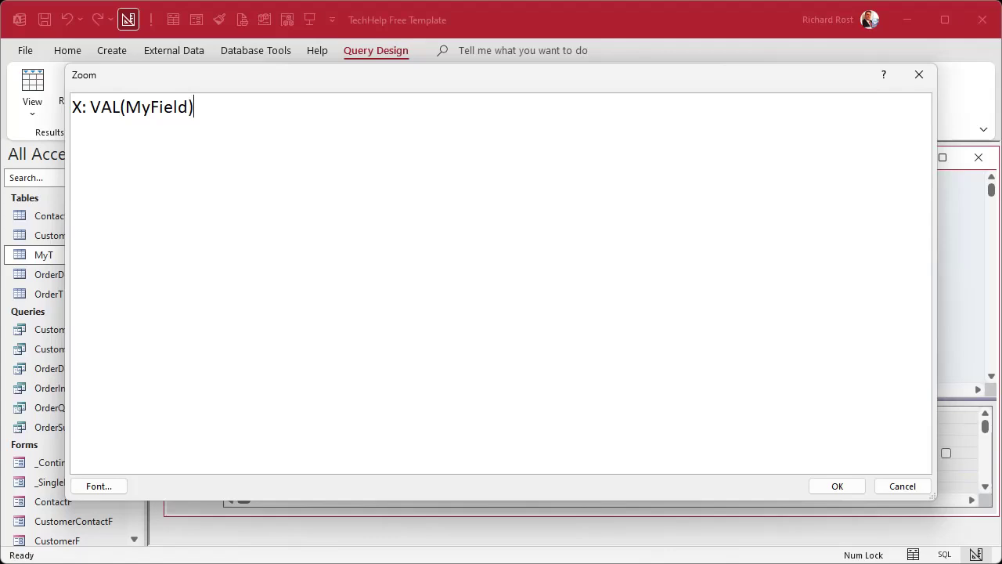
click(854, 486)
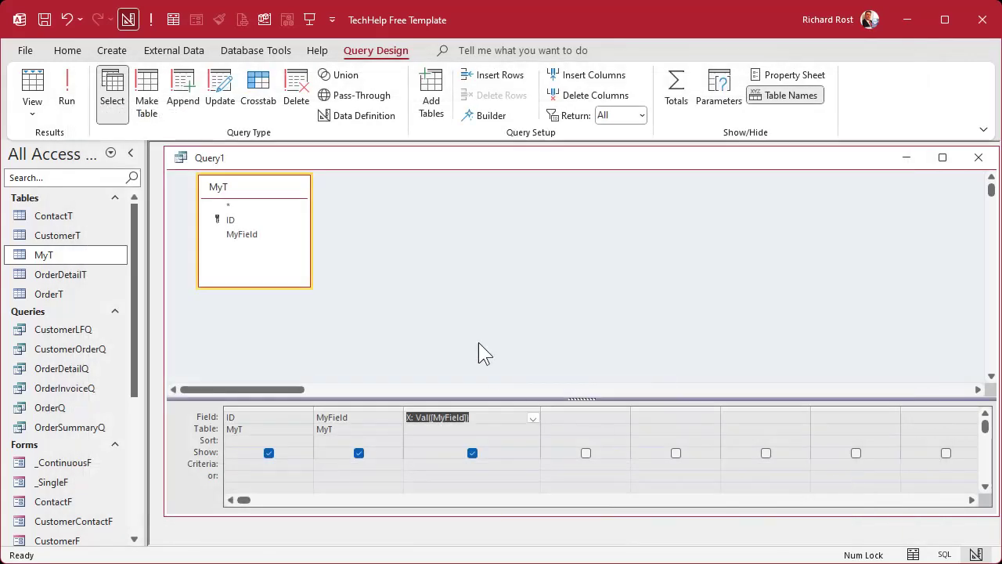
Run the query to see X return each entry's leading number, like 100 for 100a
click(67, 91)
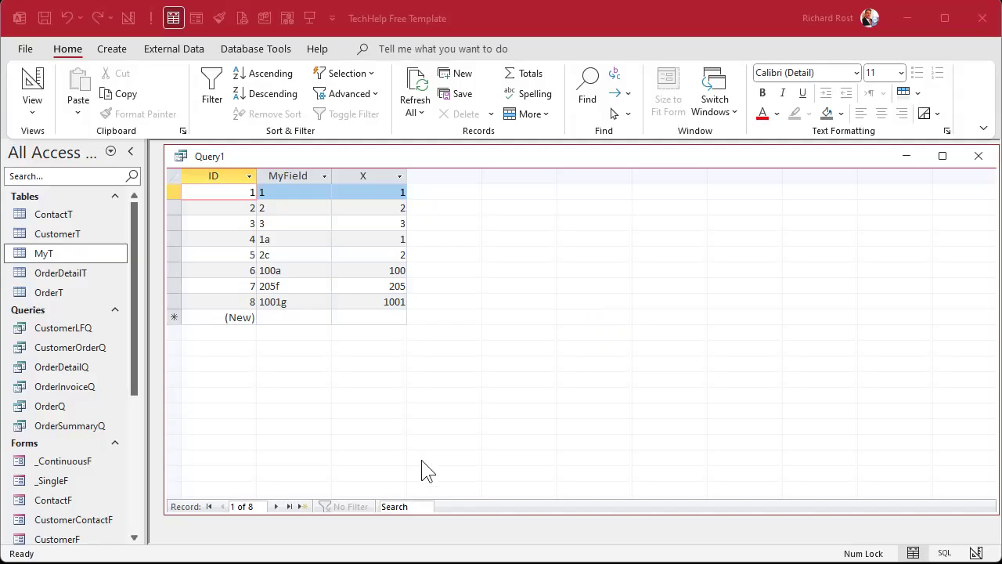
Return to design view and move the X: Val([MyField]) column ahead of MyField
right_click(448, 160)
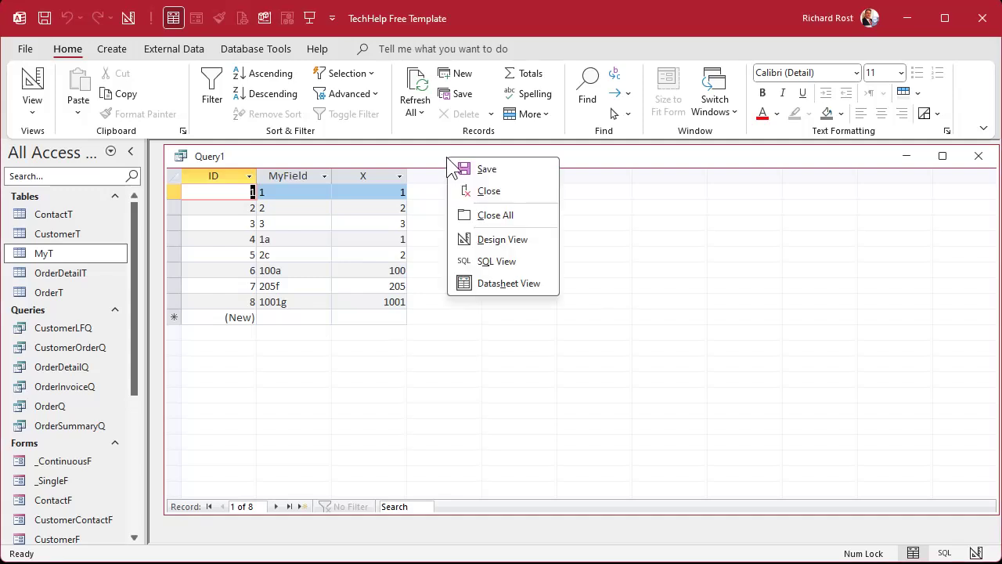
click(473, 240)
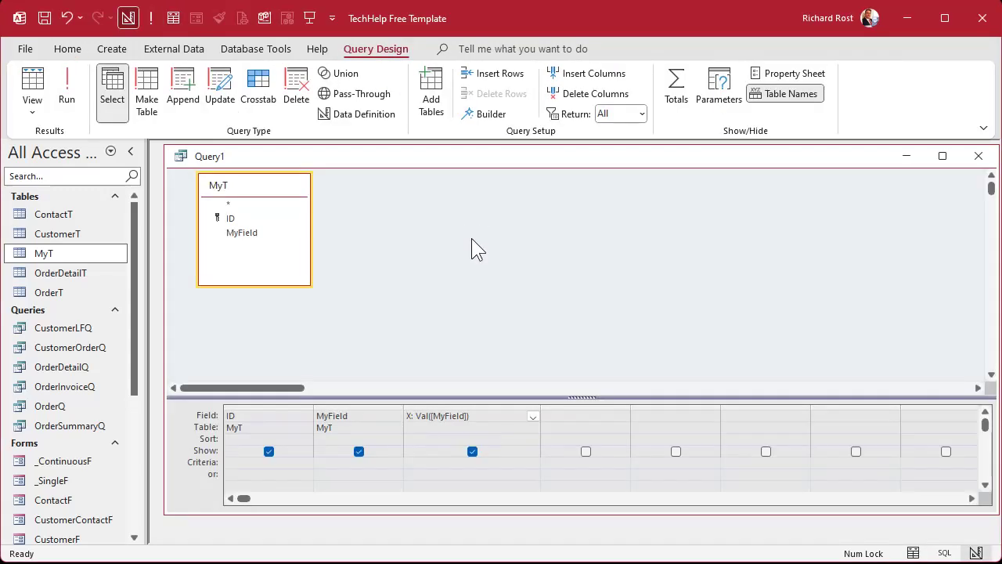
click(464, 404)
drag(465, 404, 368, 405)
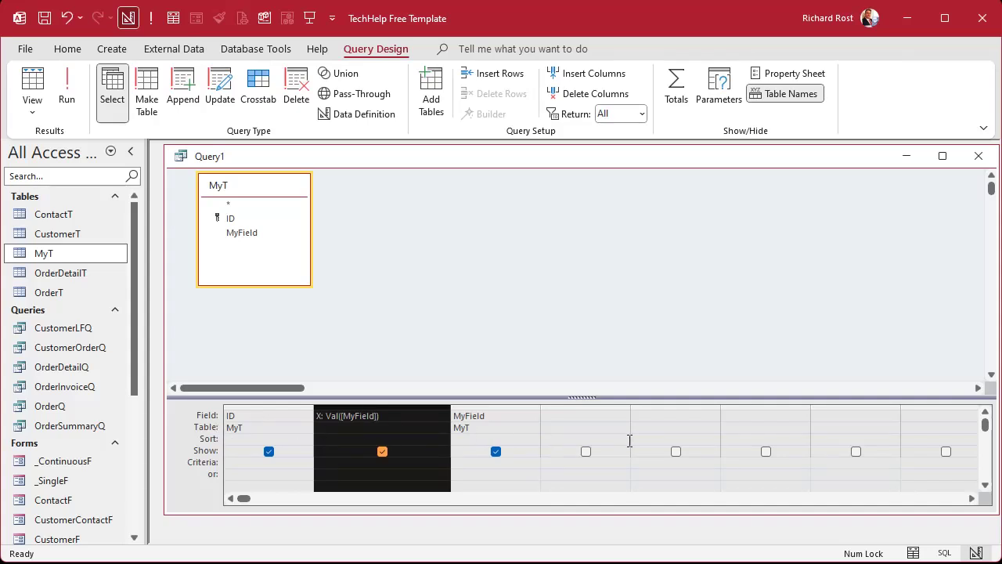
Sort X and then MyField ascending, and run the query to check the order
click(421, 439)
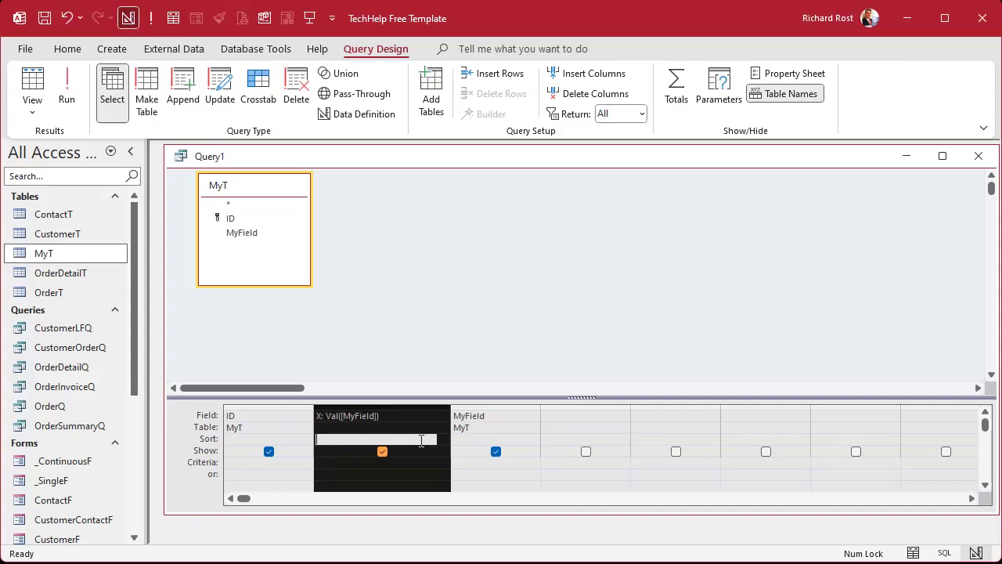
click(443, 440)
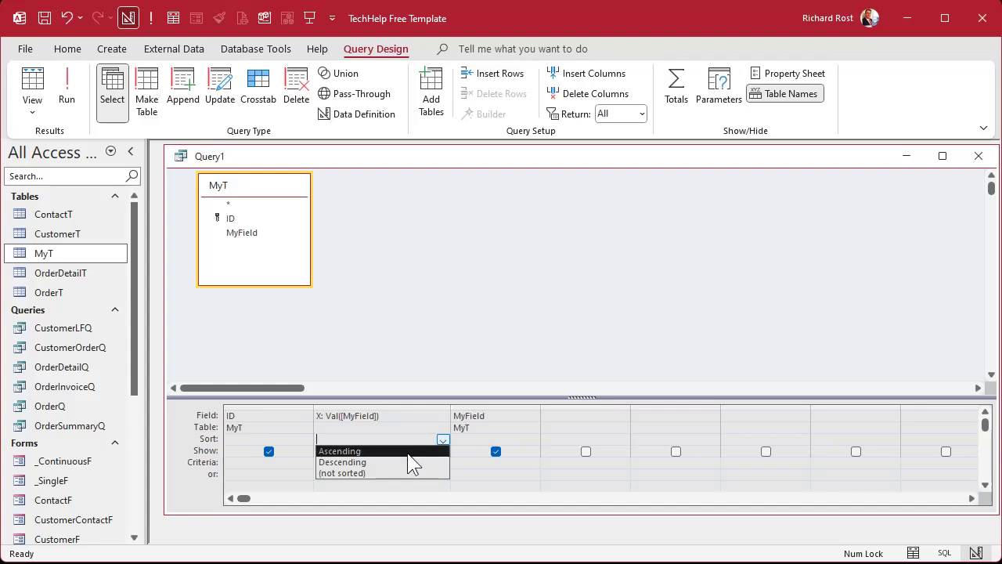
click(408, 448)
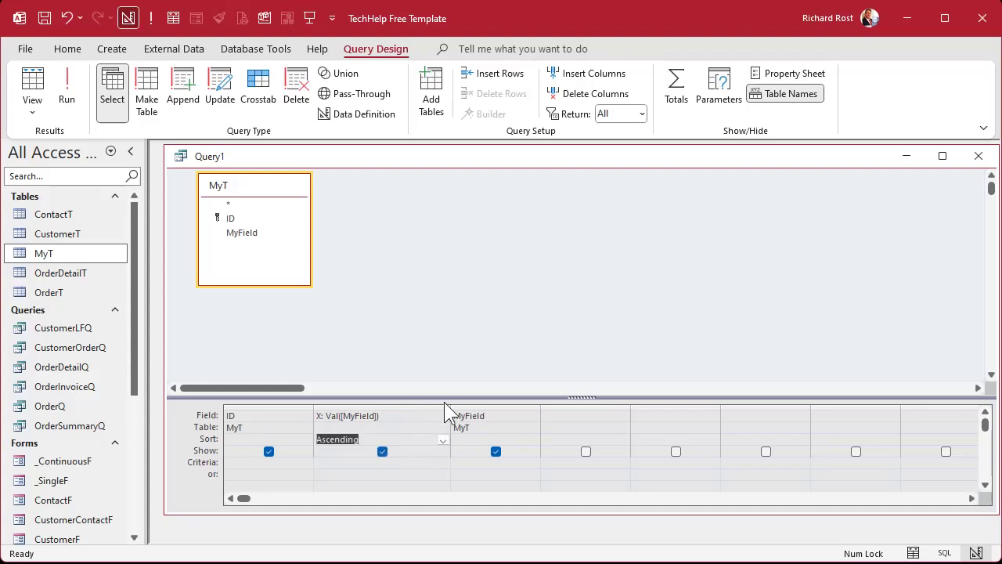
drag(450, 407, 415, 409)
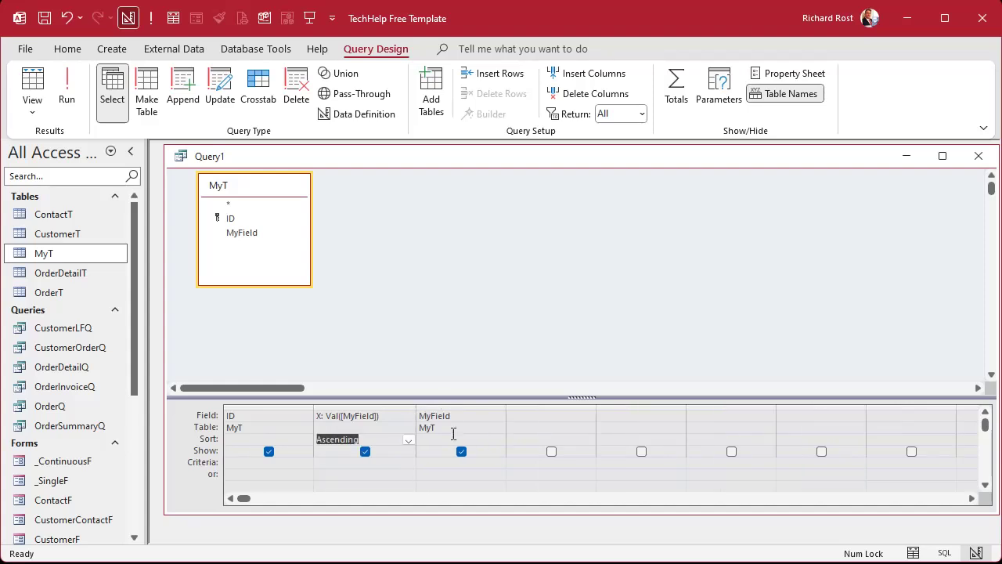
click(503, 439)
click(494, 450)
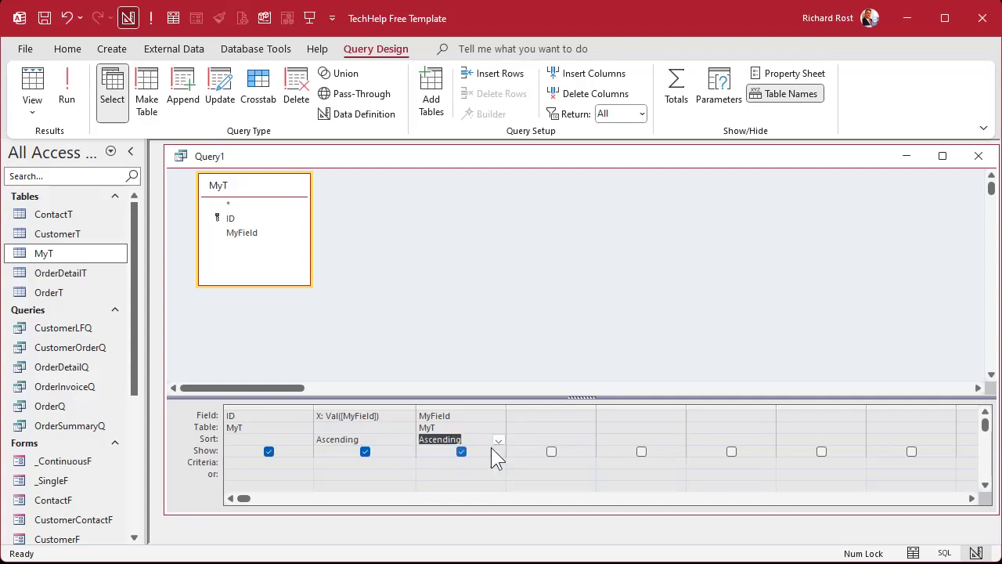
click(66, 90)
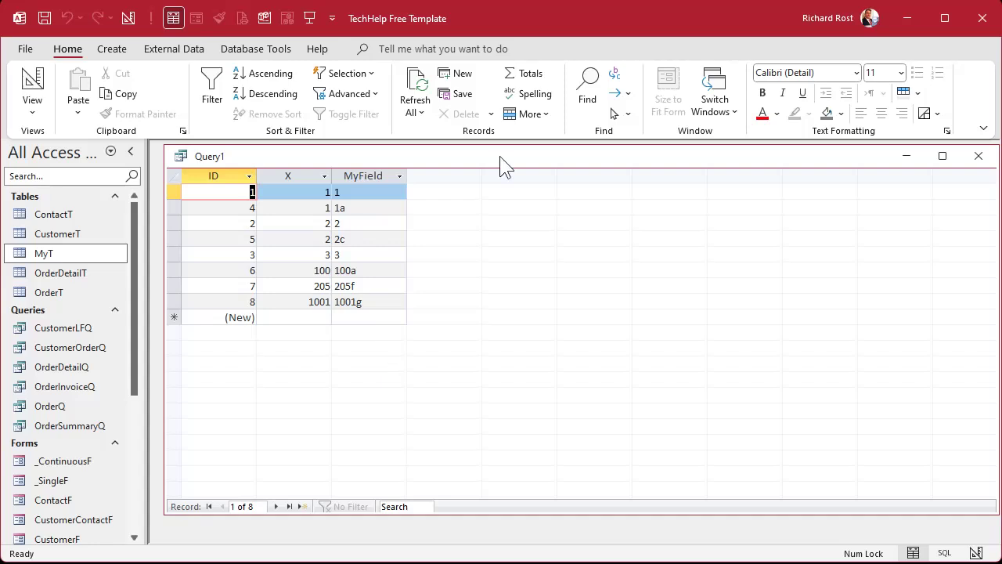
Save the query as MyQ and close its window
key(ctrl+s)
text(MyQ)
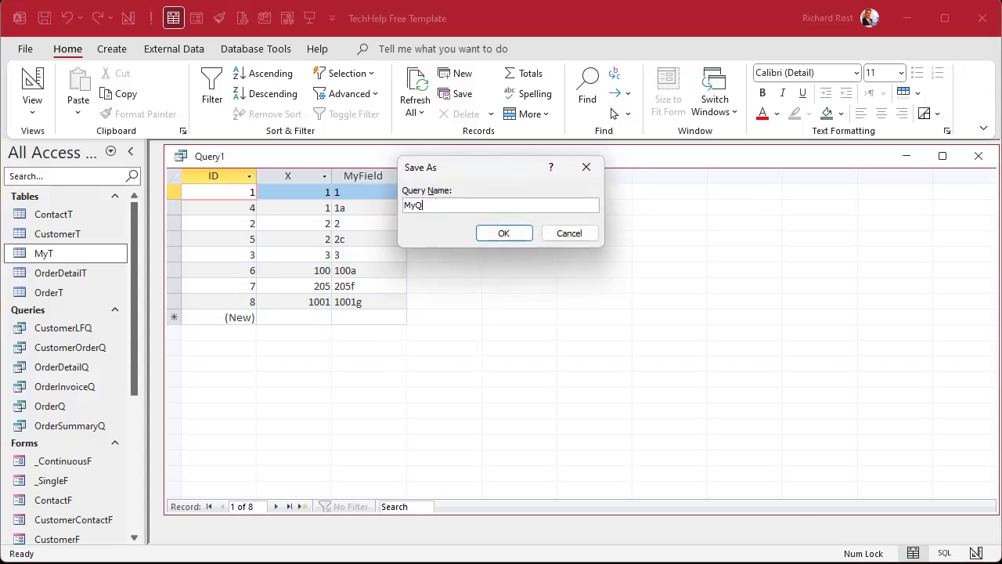
key(Return)
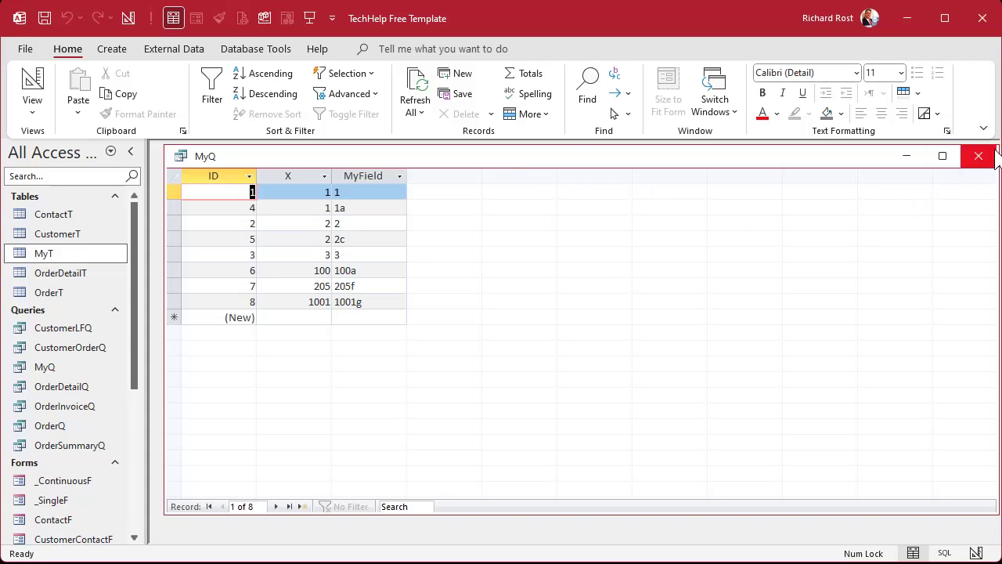
click(979, 156)
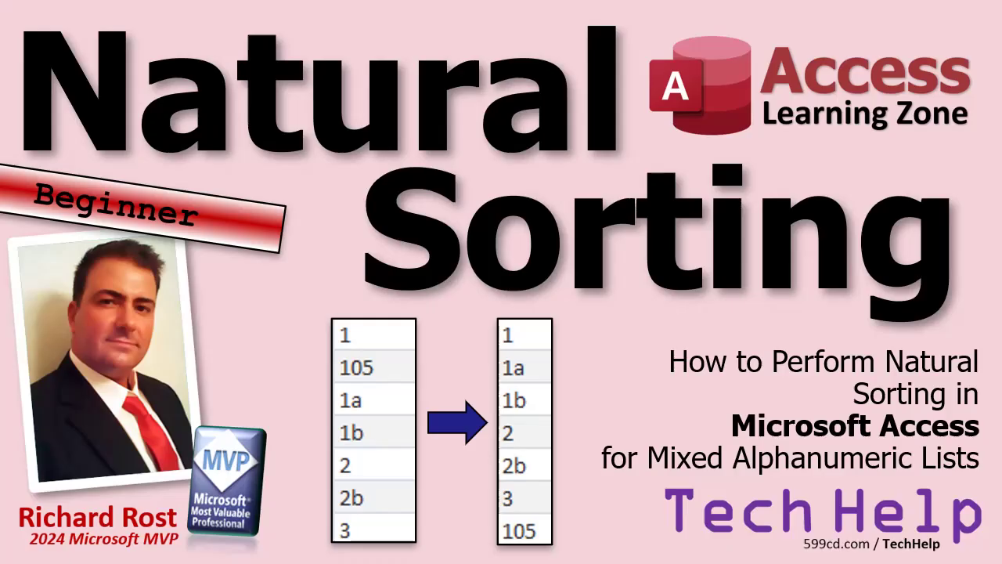